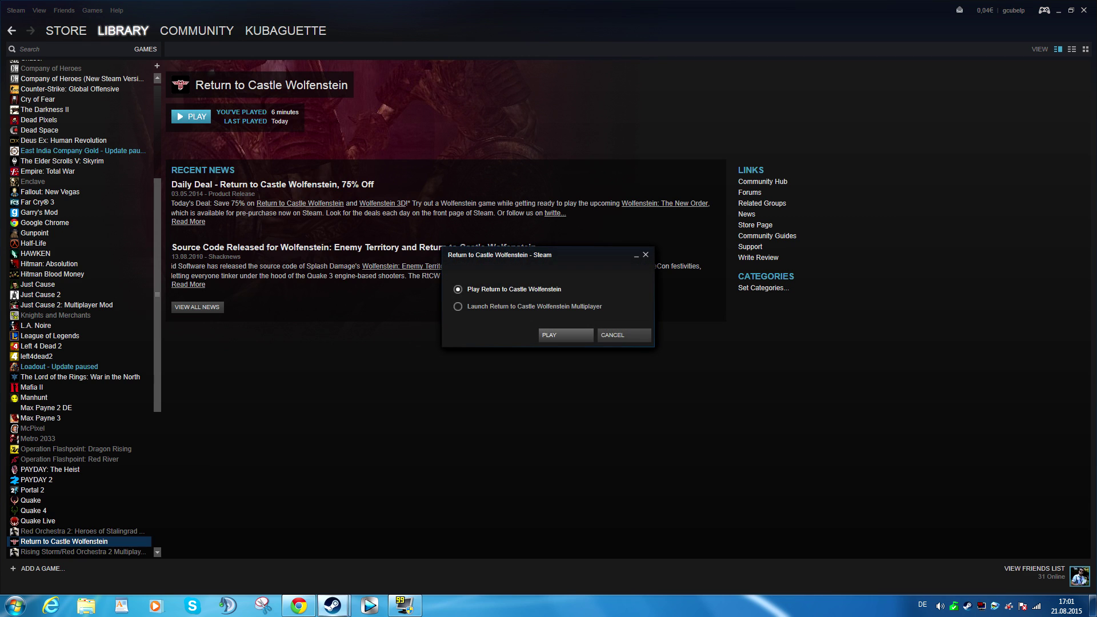
- Confirm the 'Play Return to Castle Wolfenstein' single-player launch option
key("Return")
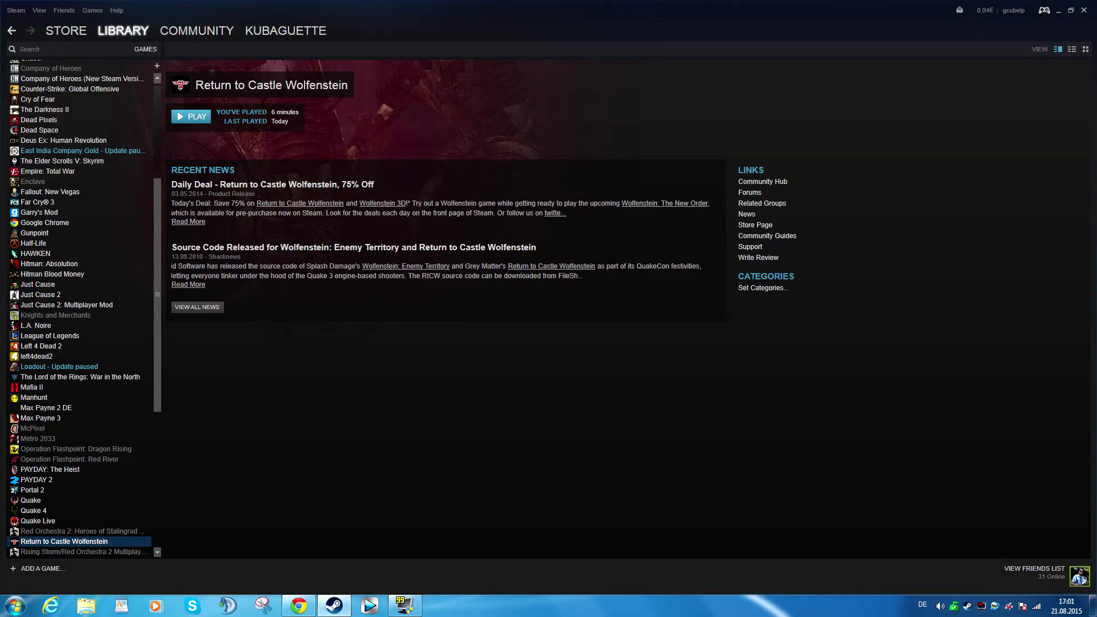
- Quit the Wolf Console showing the 'could not load OpenGL subsystem' error
mouse_move(550, 182)
left_mouse_down()
mouse_move(537, 190)
mouse_move(544, 183)
left_mouse_up()
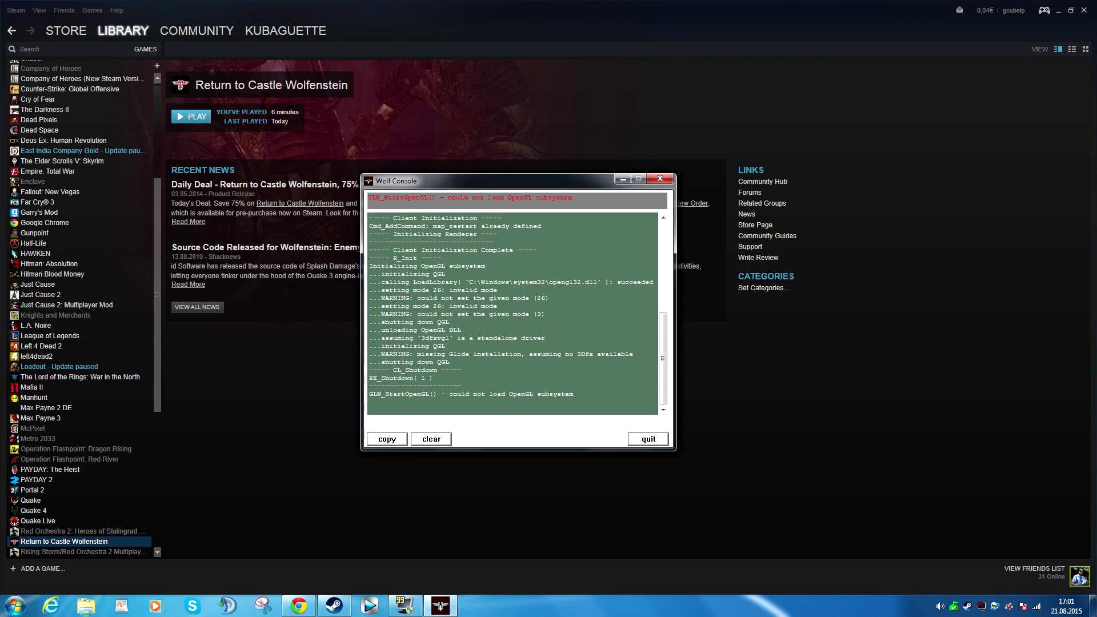
left_click_drag(449, 394, 574, 393)
left_click(648, 439)
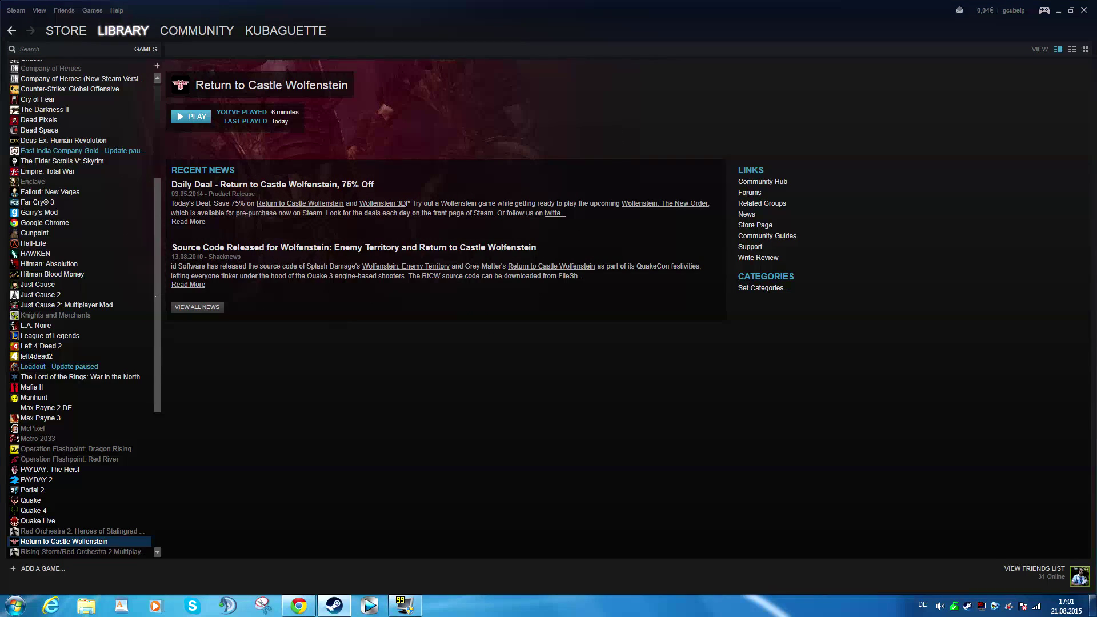
- Download the 'Патч до v1.42' zip (rtcw-sp-1.42-win32-bin.zip) from ag.ru, then hide Chrome
left_click(298, 607)
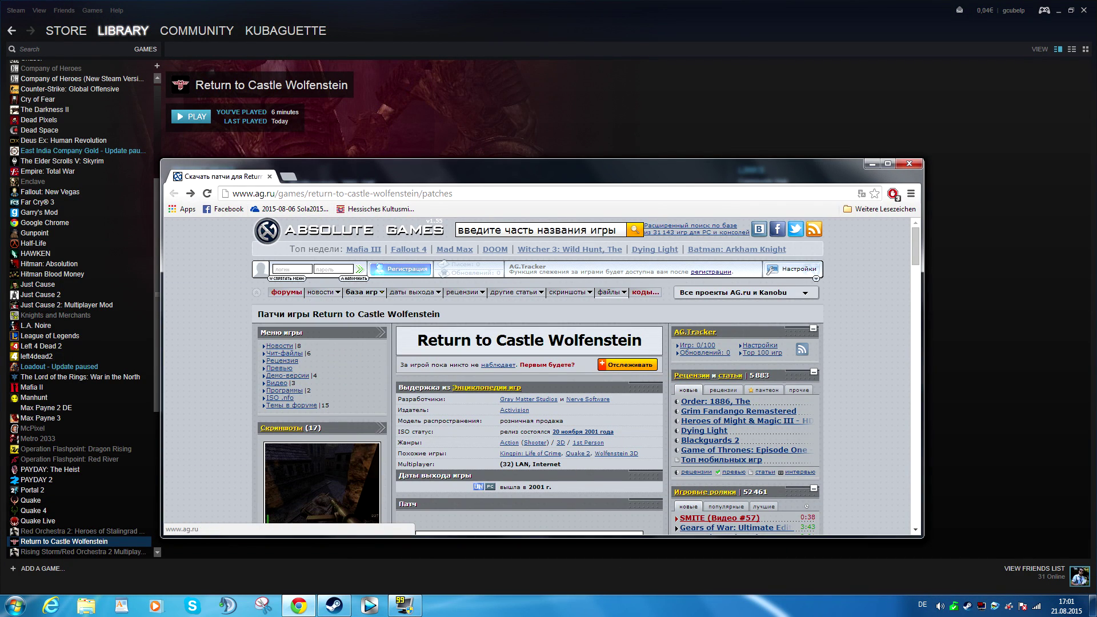
scroll(540, 378, "down", 1)
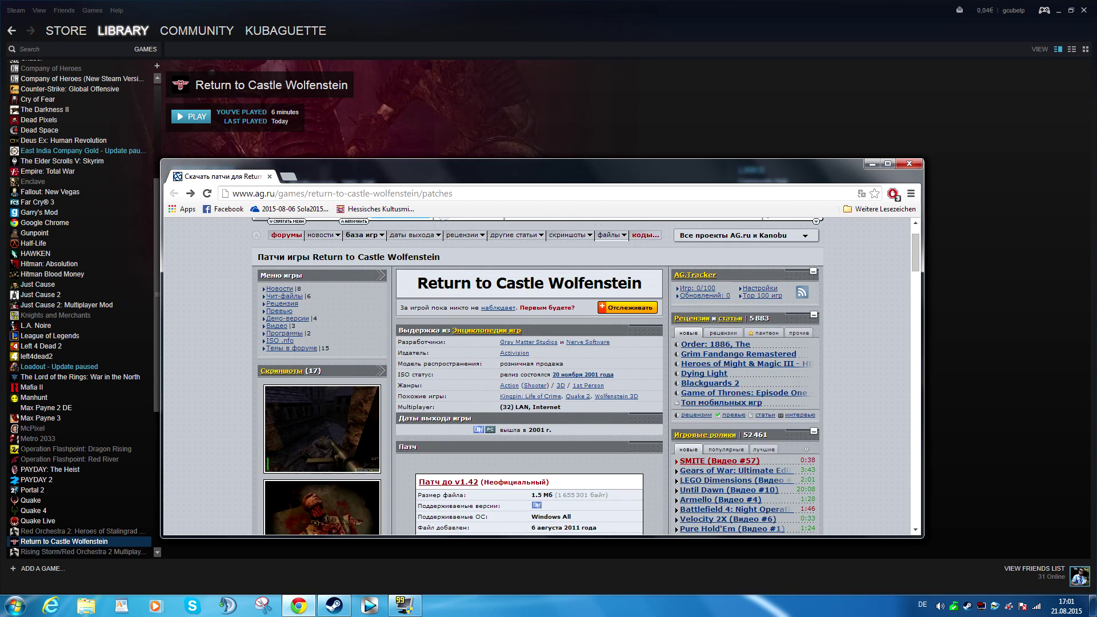
scroll(540, 377, "down", 2)
scroll(540, 377, "down", 1)
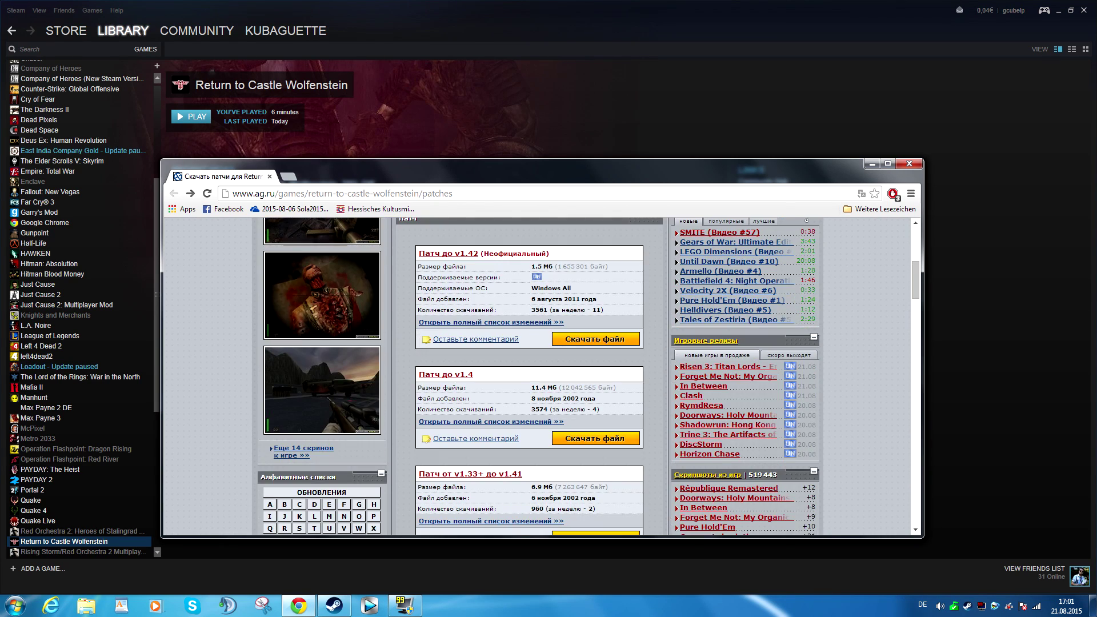
scroll(540, 377, "up", 2)
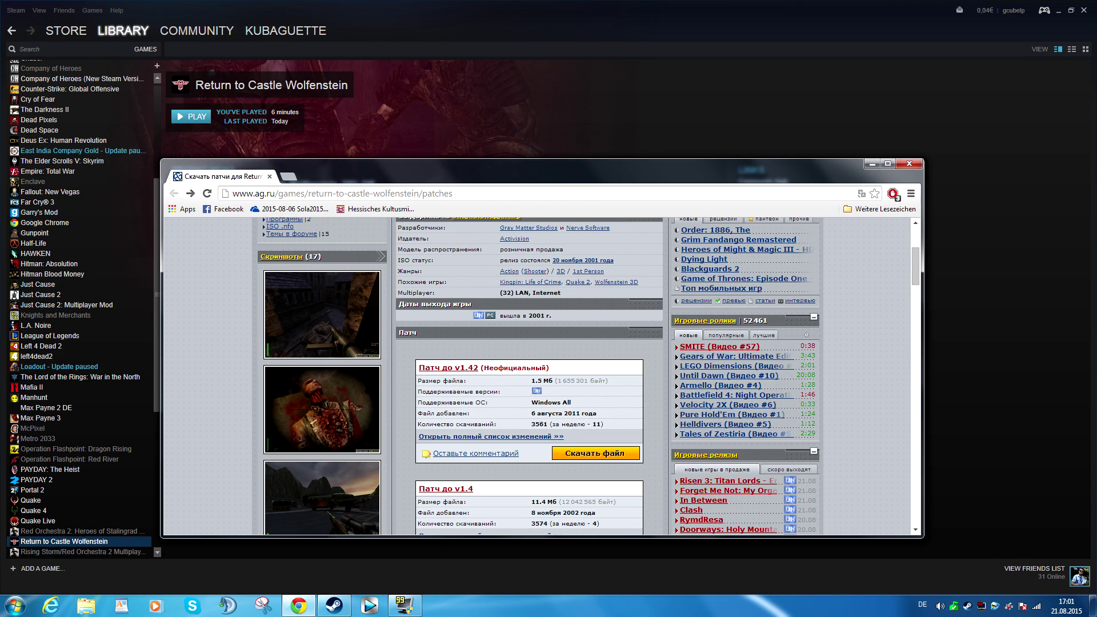
scroll(540, 378, "down", 1)
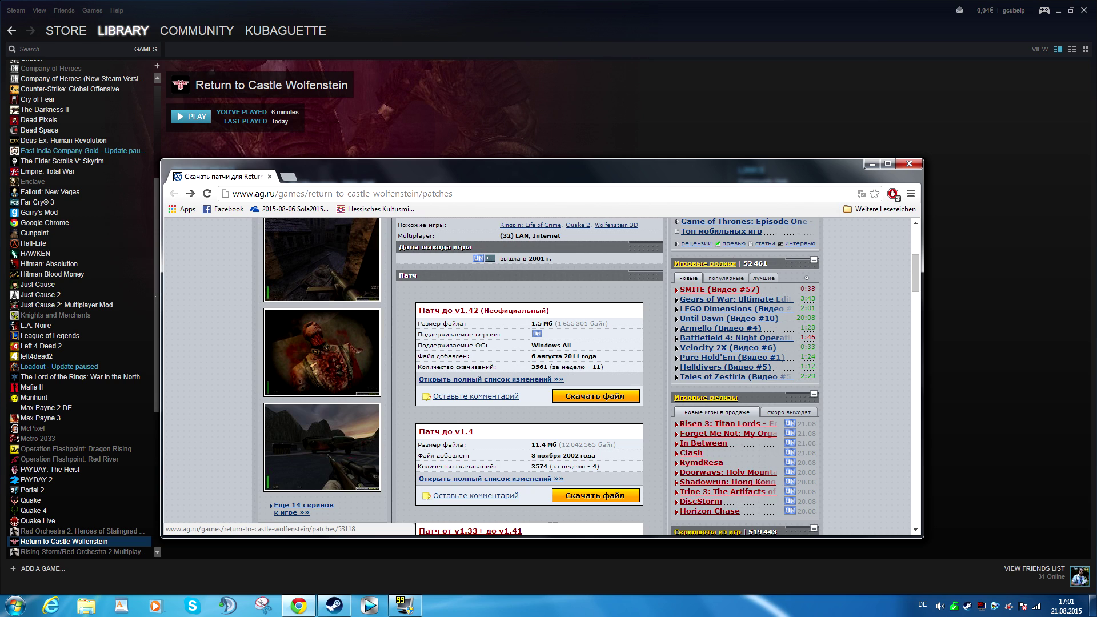
left_click(596, 396)
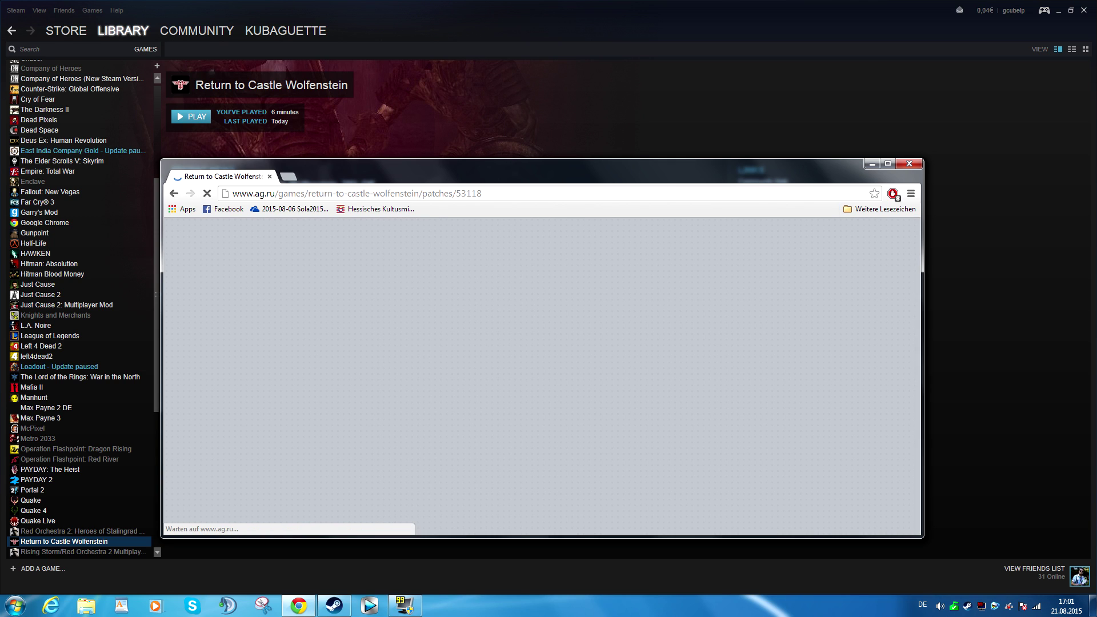
scroll(571, 400, "down", 3)
left_click(529, 309)
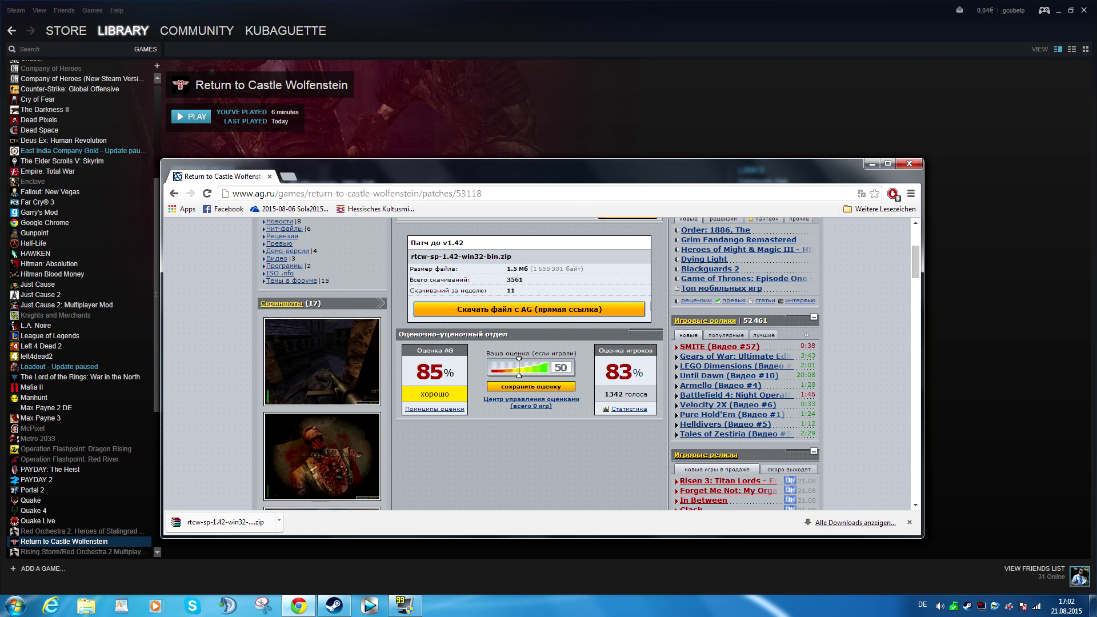
left_click_drag(549, 167, 694, 147)
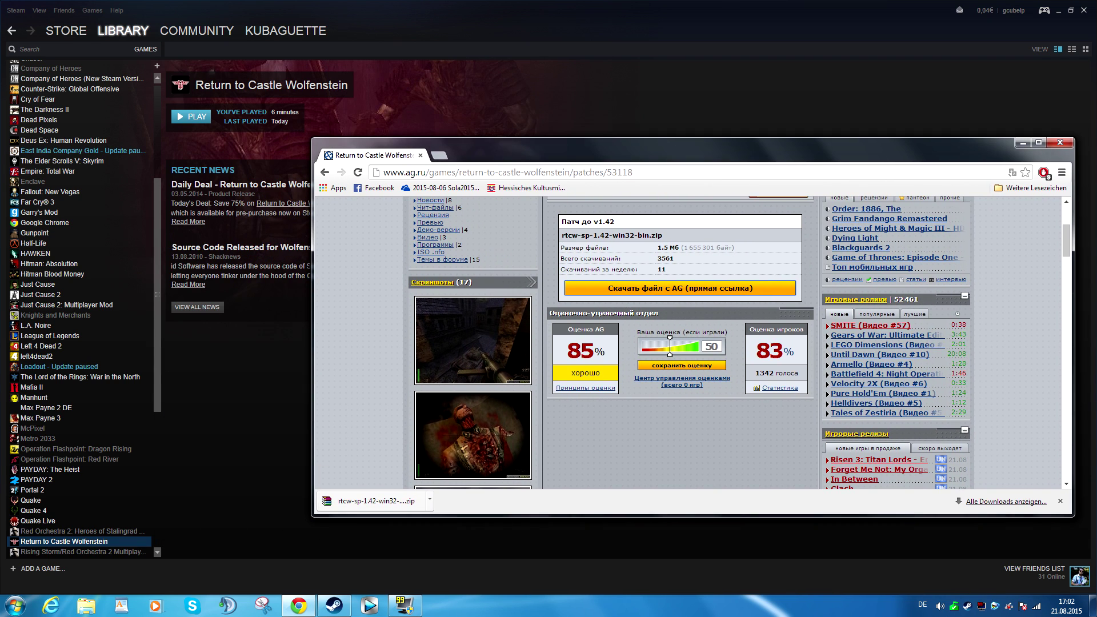
key("alt+F4")
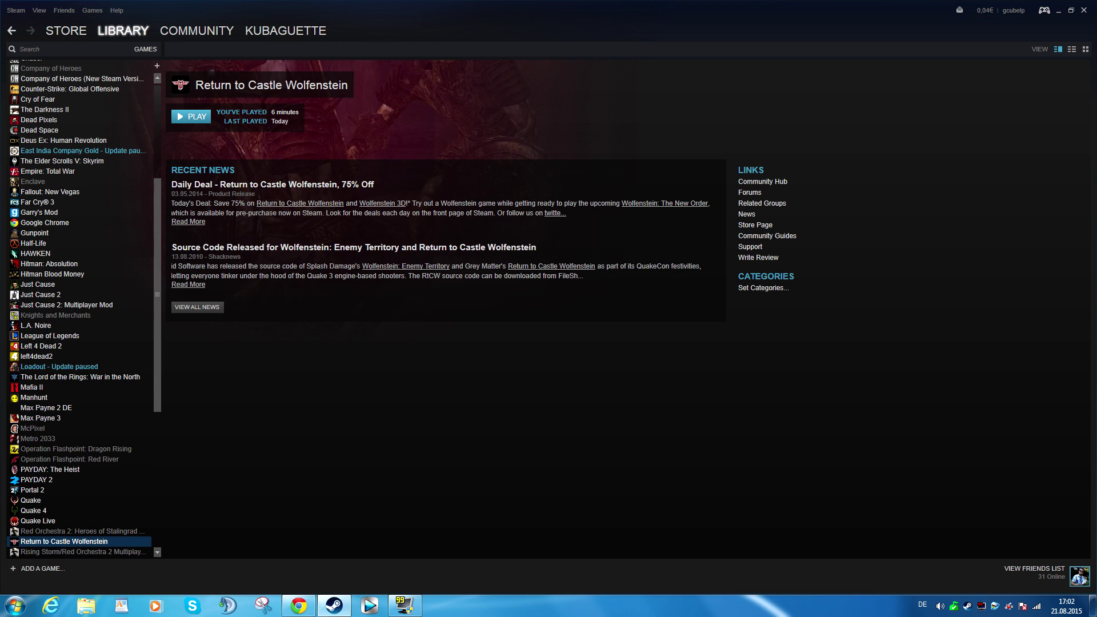
scroll(104, 446, "down", 3)
- Open the game's local install folder on drive D from its Steam Properties Local Files
right_click(104, 448)
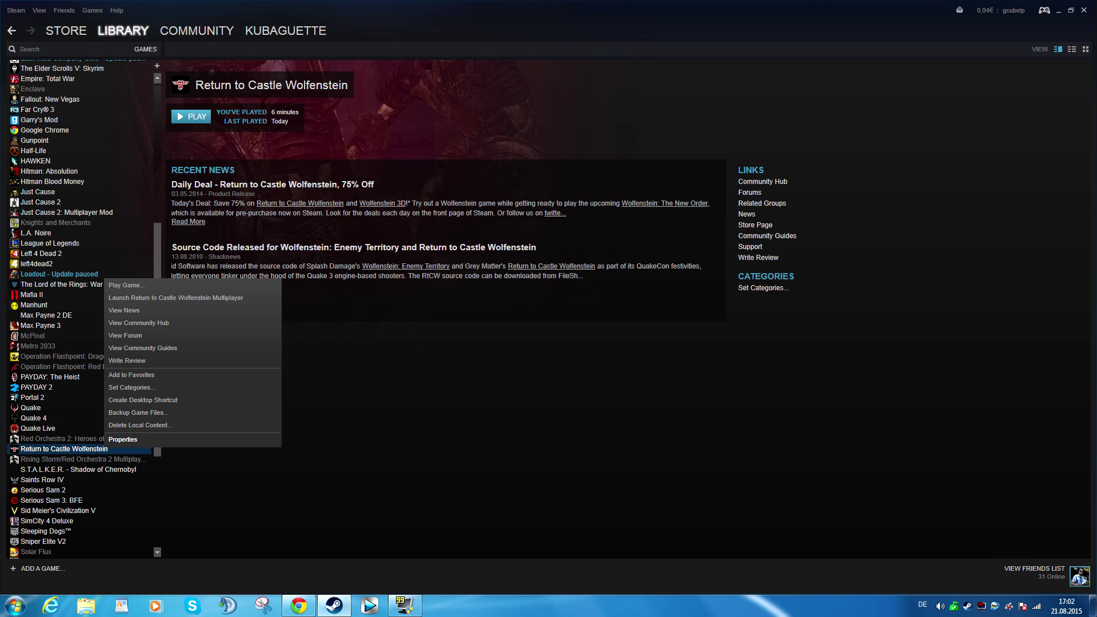
left_click(123, 439)
left_click(511, 148)
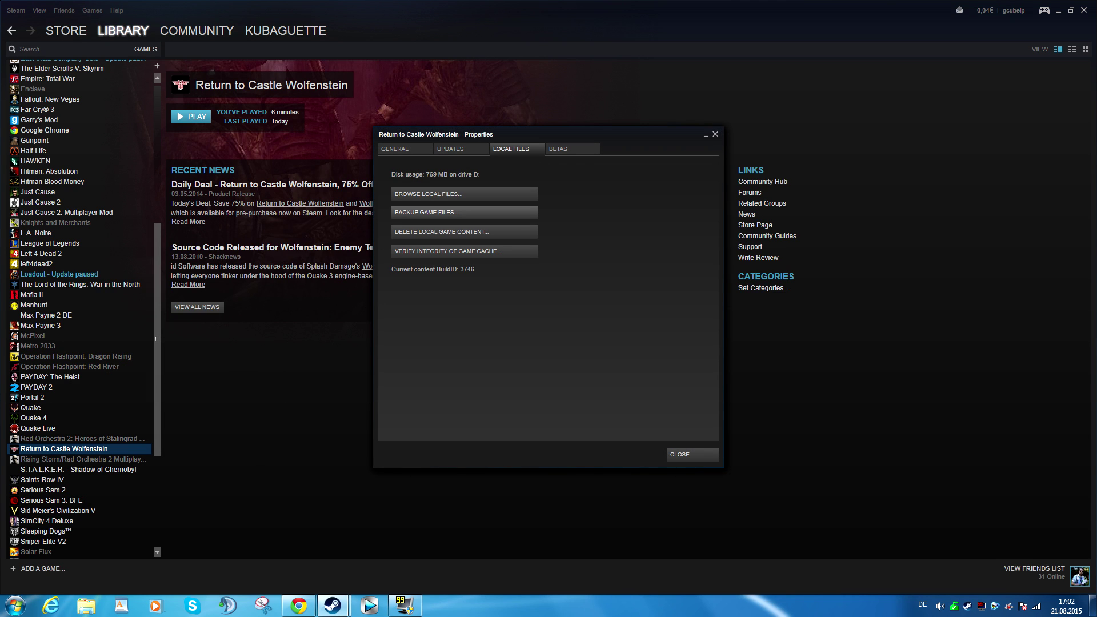
left_click(464, 194)
- Close Steam's Return to Castle Wolfenstein Properties dialog, leaving the Explorer game folder visible
left_click_drag(428, 113, 417, 104)
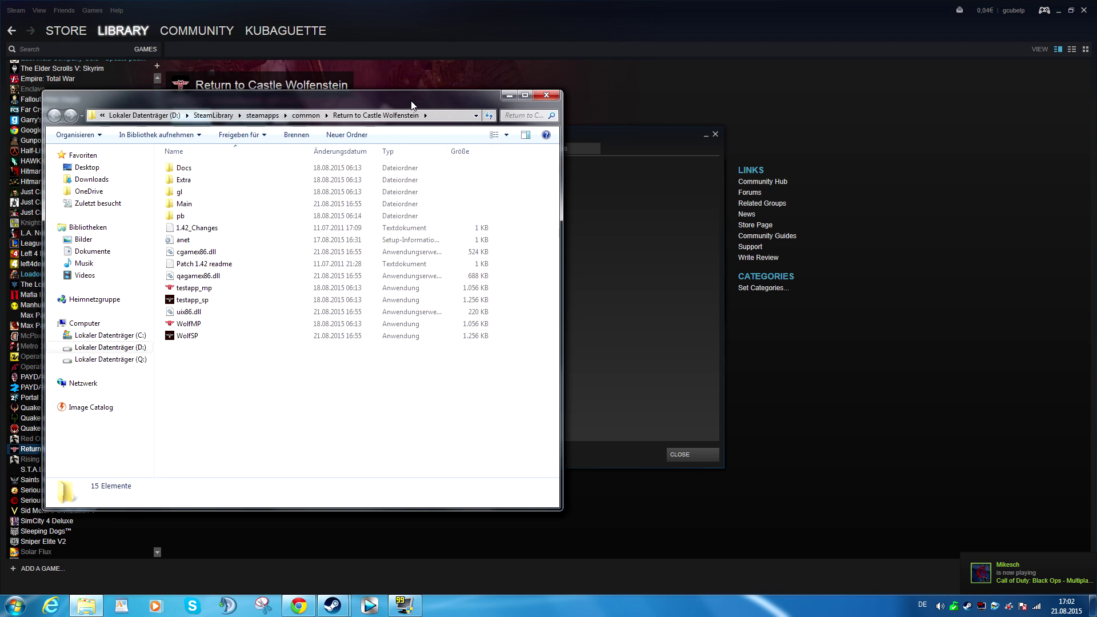
left_click(693, 454)
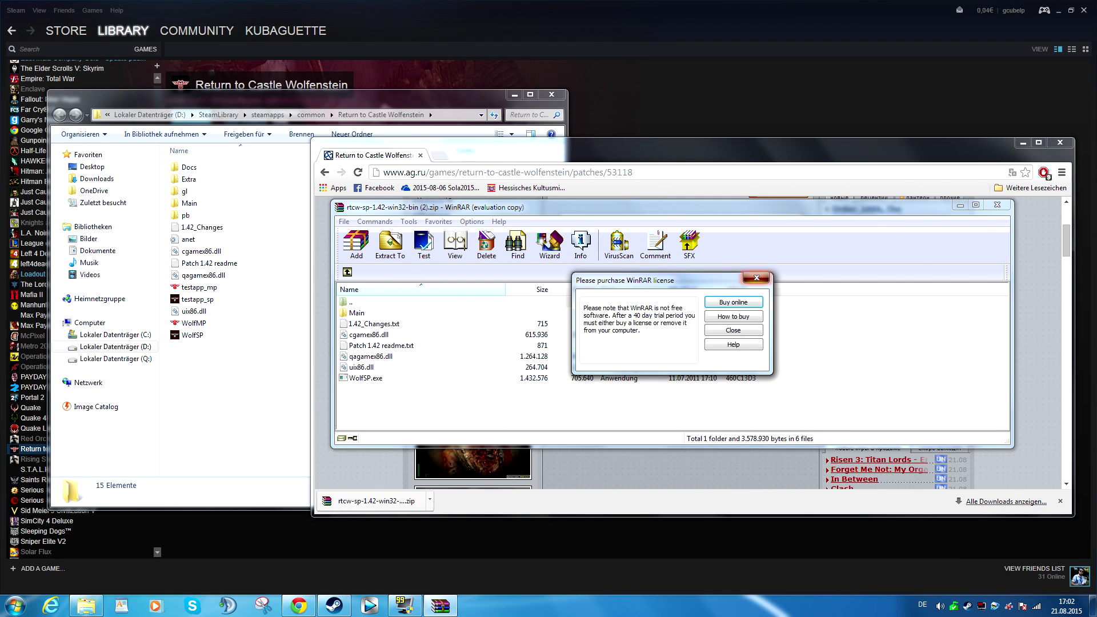
- Move all patch entries (Main, DLLs, WolfSP.exe) into the game folder, replacing and merging existing files
left_click(757, 278)
left_click(357, 313)
left_click(365, 378, "shift")
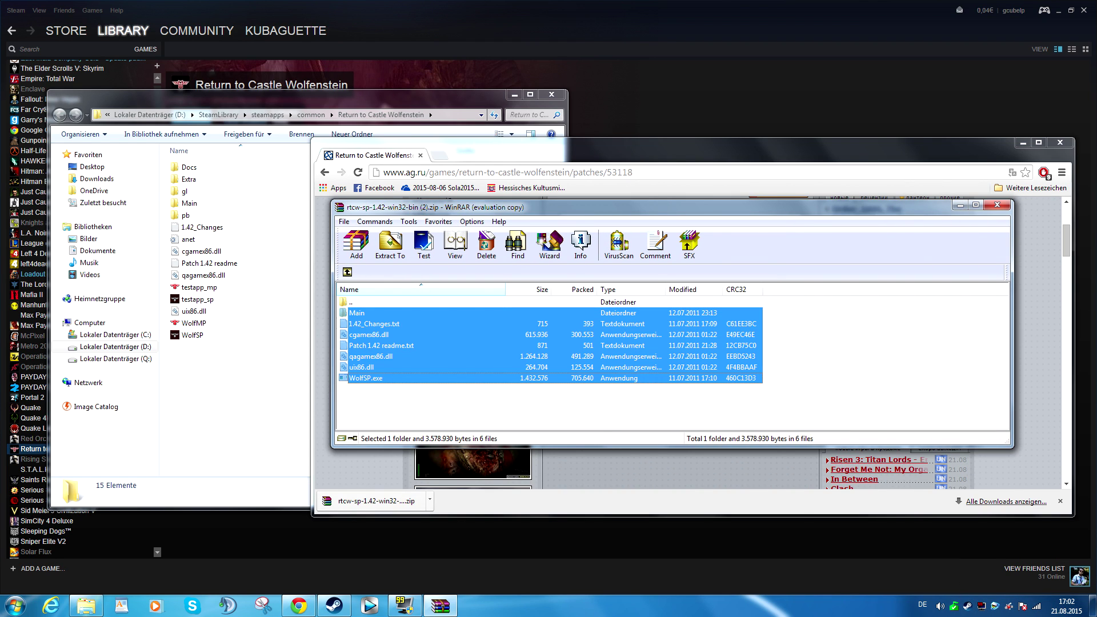
left_click_drag(377, 334, 239, 385)
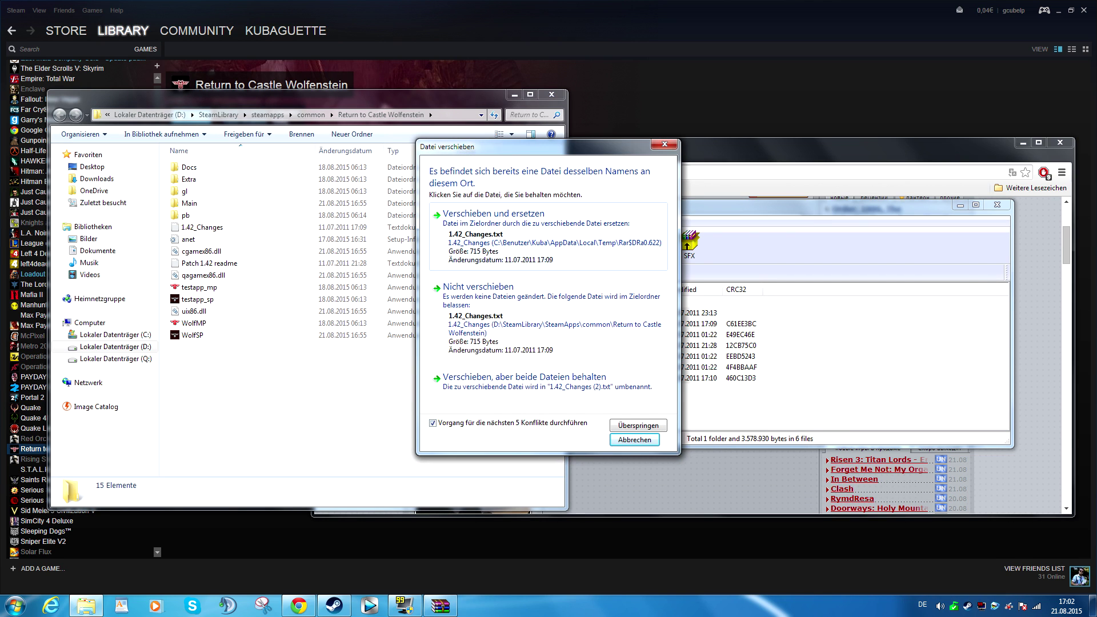
left_click(492, 214)
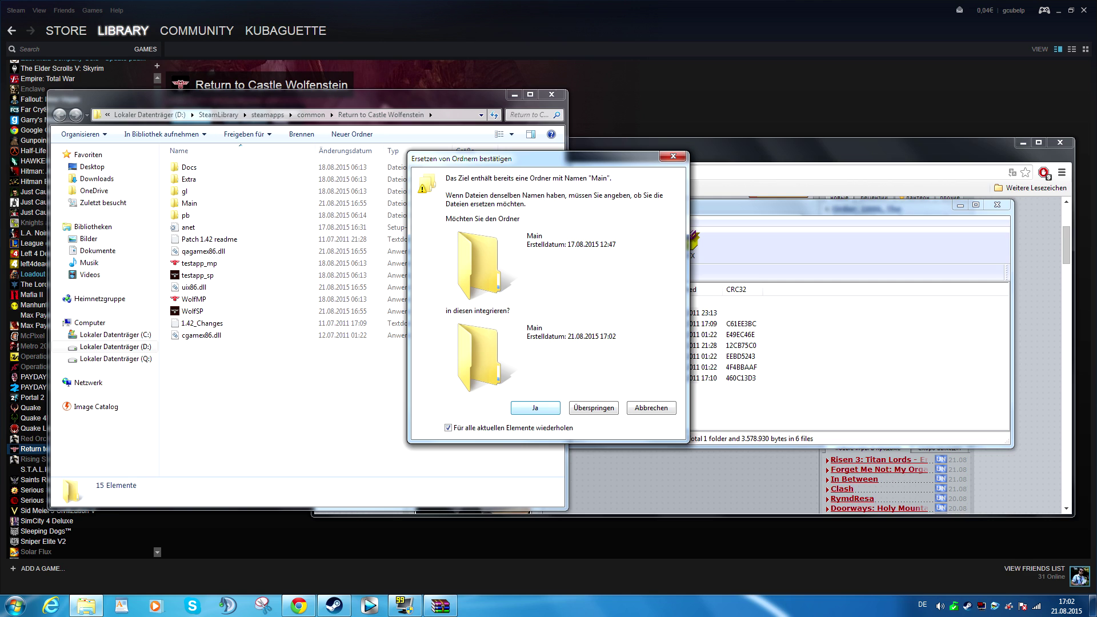
key("Return")
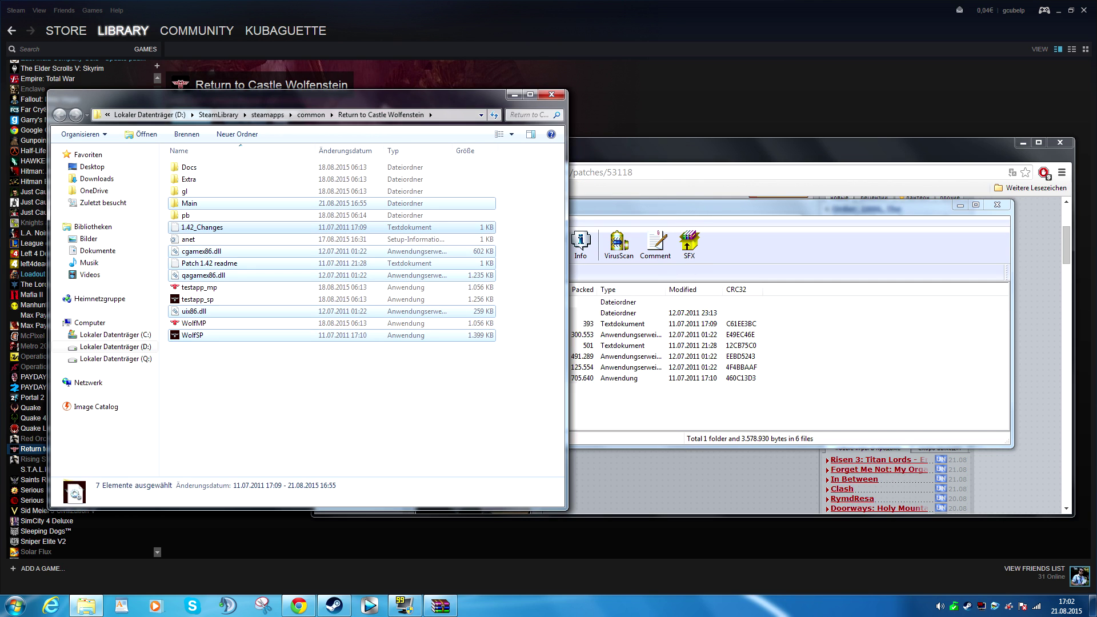
- Close WinRAR and the Chrome browser window
left_click(995, 206)
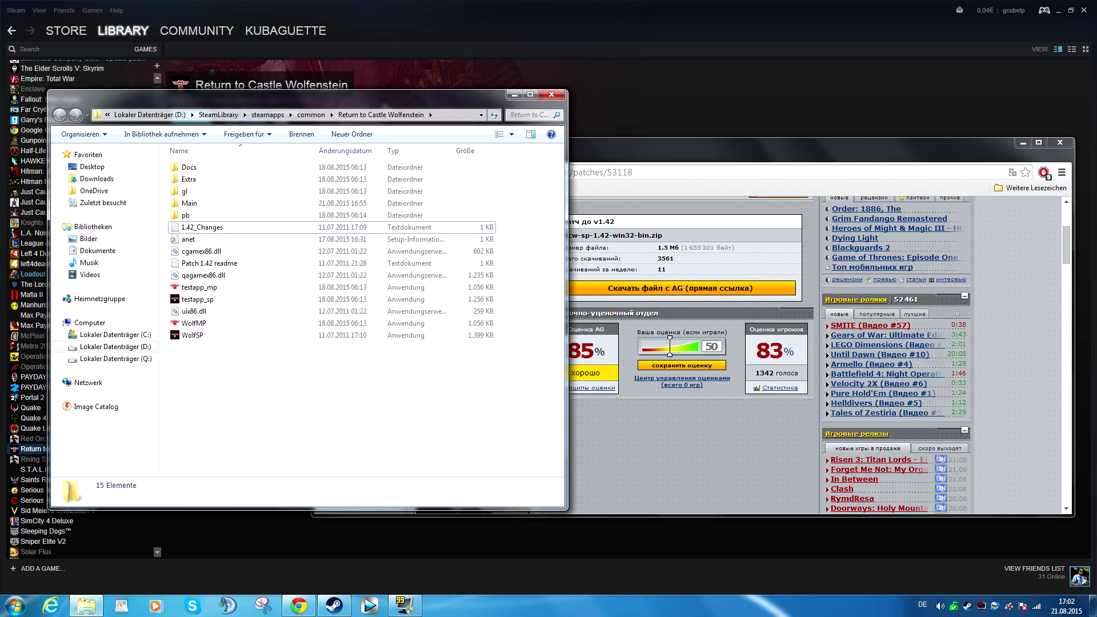
left_click(693, 142)
left_click(1061, 143)
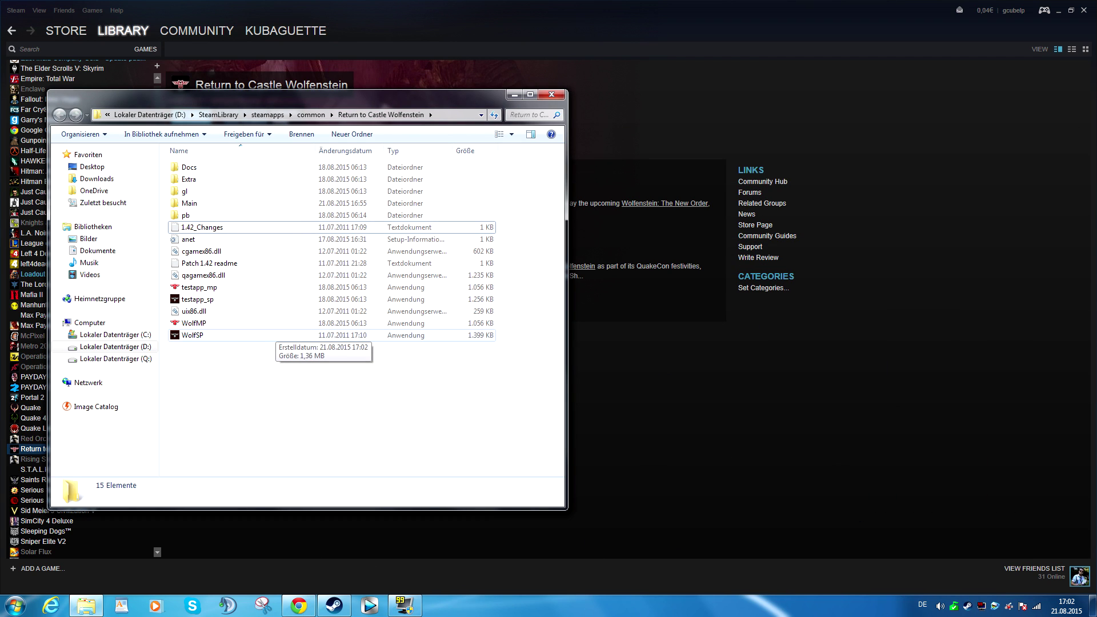
- Close Explorer and relaunch Return to Castle Wolfenstein in single-player from the Steam library
key("alt+F4")
left_click(190, 116)
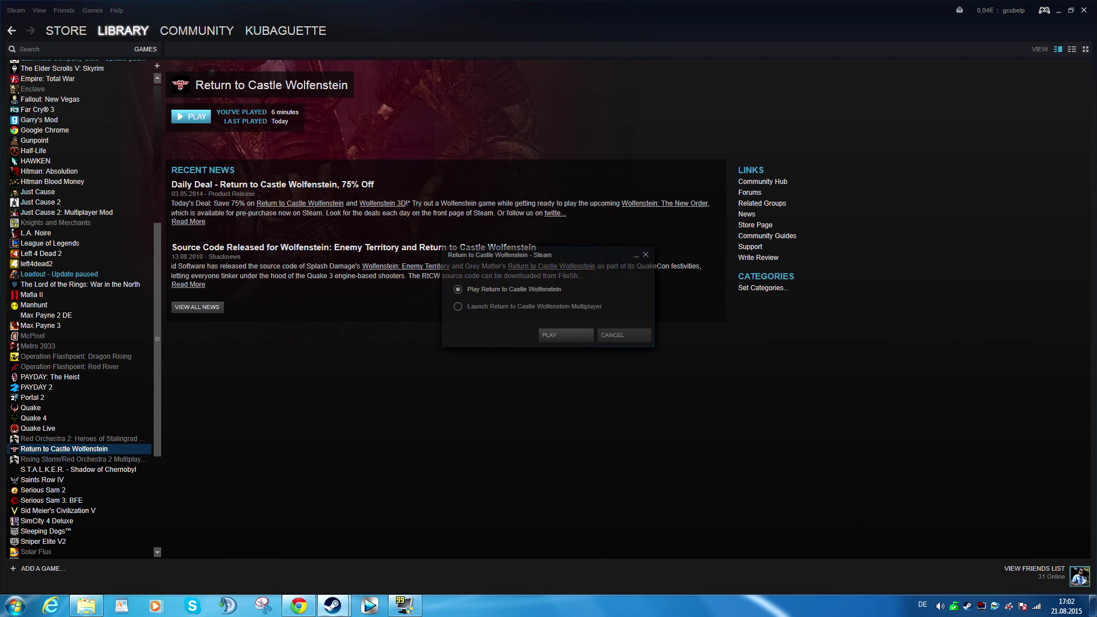
key("Return")
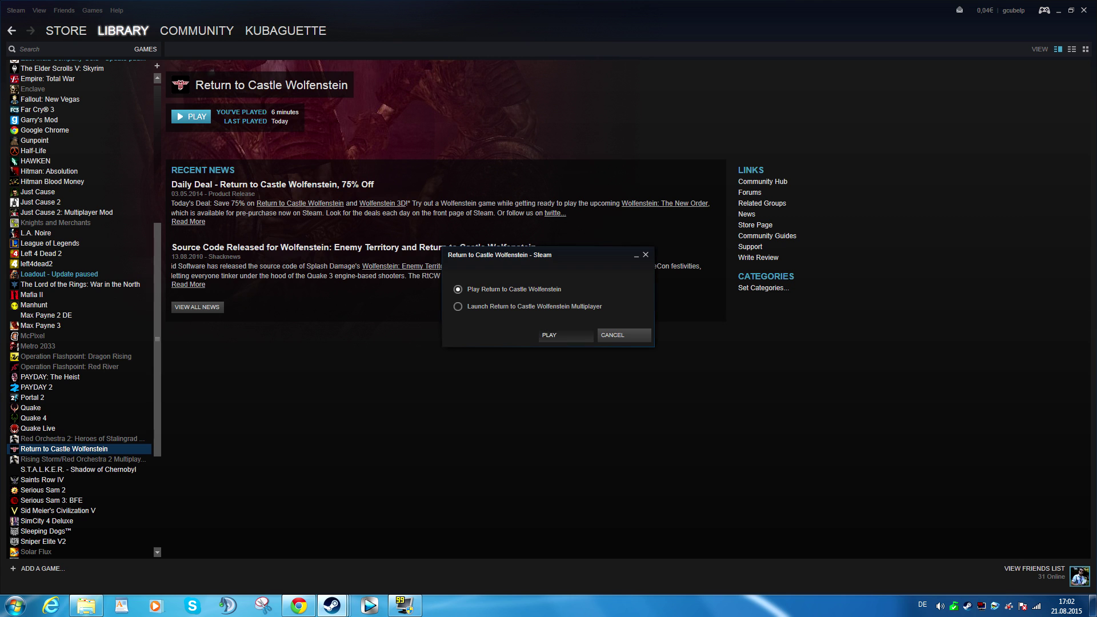